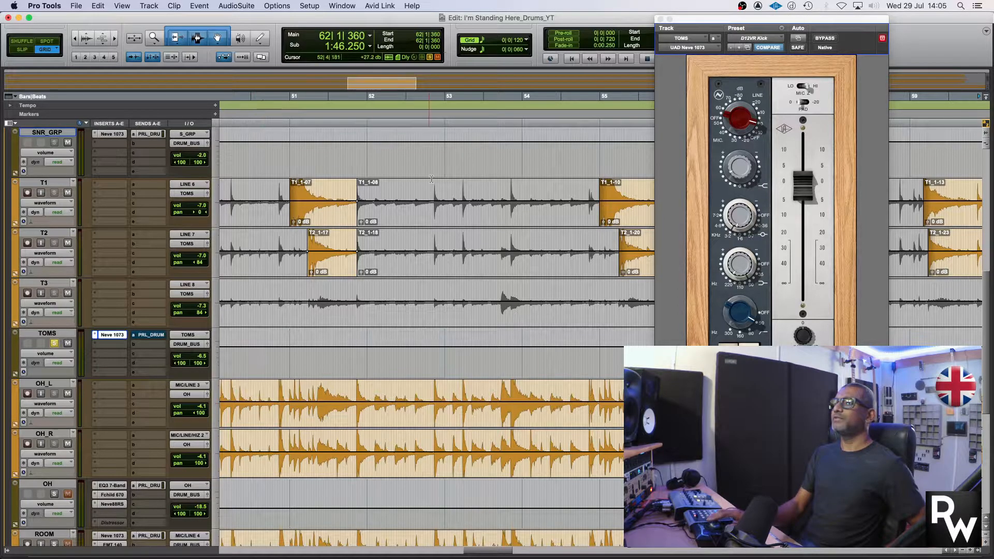
# Select the tom fill section across the drum tracks from 62|1|360 to 67|2|360
pyautogui.hscroll(5, 457, 139)
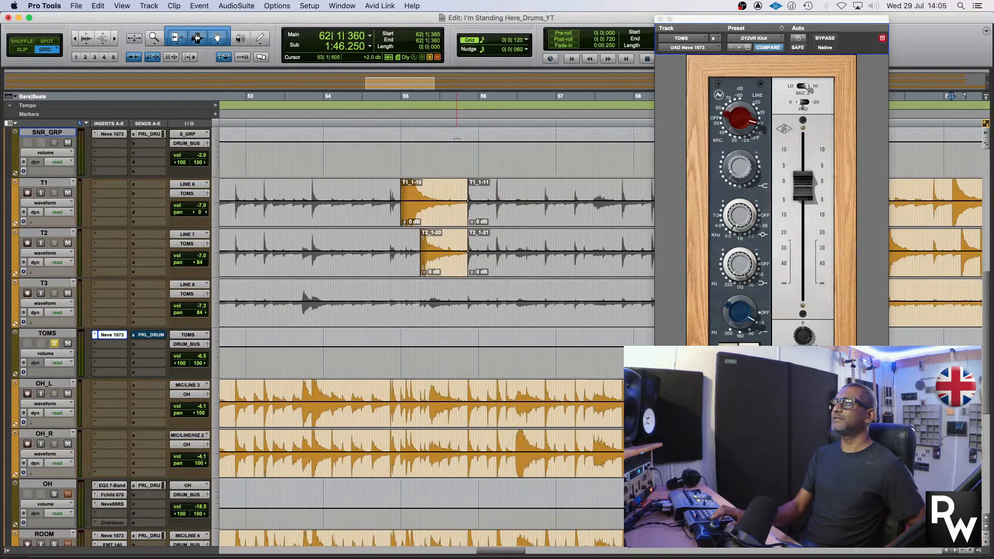
pyautogui.hscroll(15, 457, 139)
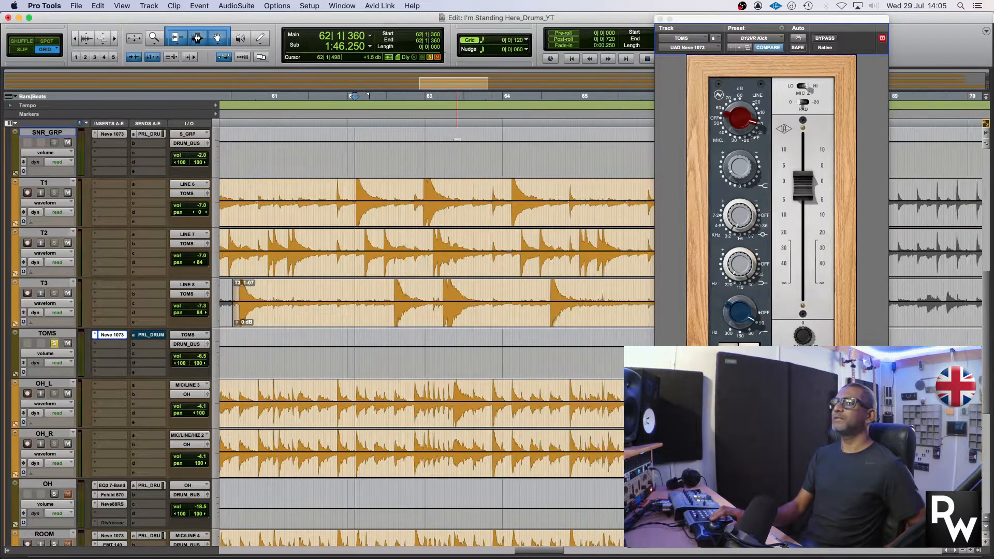
pyautogui.hscroll(1, 456, 139)
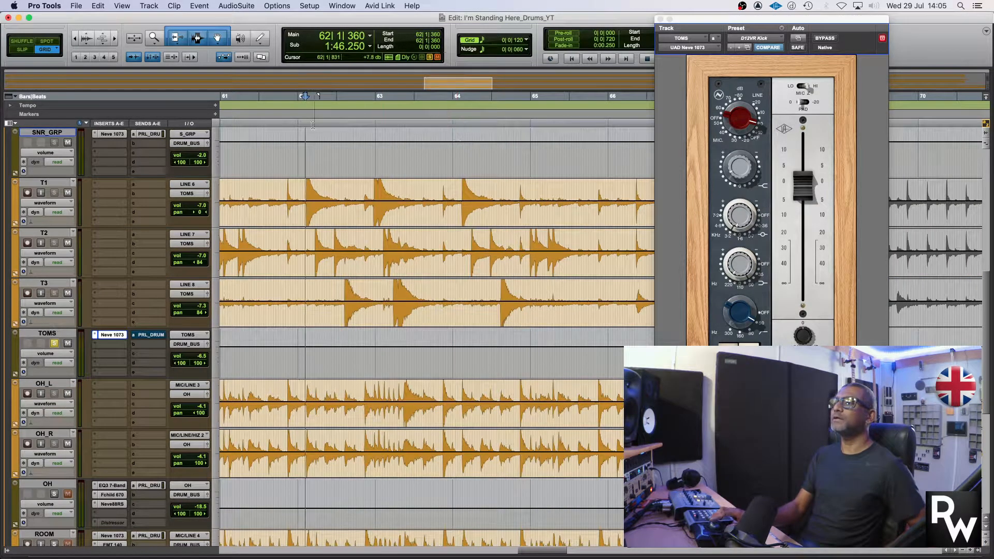
pyautogui.moveTo(307, 125); pyautogui.dragTo(753, 169)
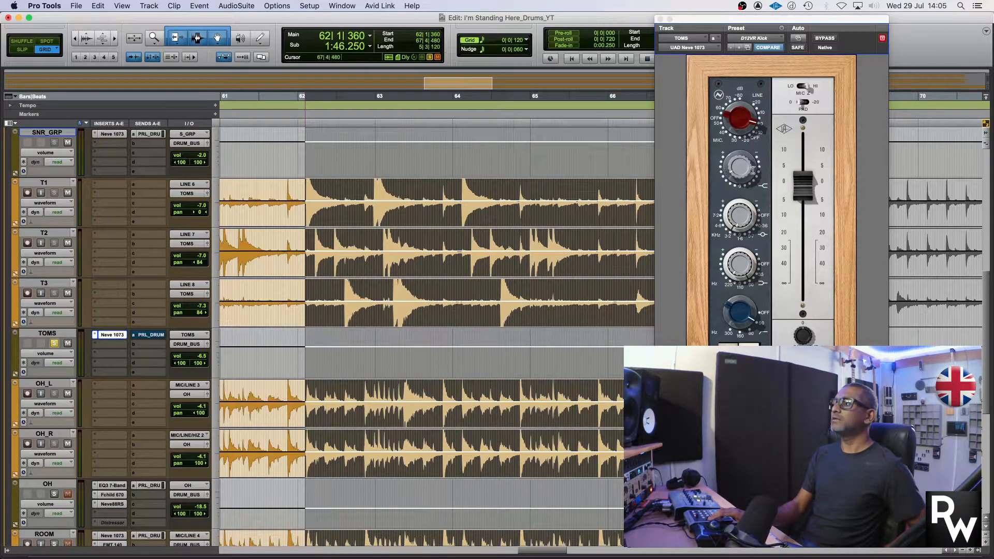
pyautogui.hscroll(5, 502, 157)
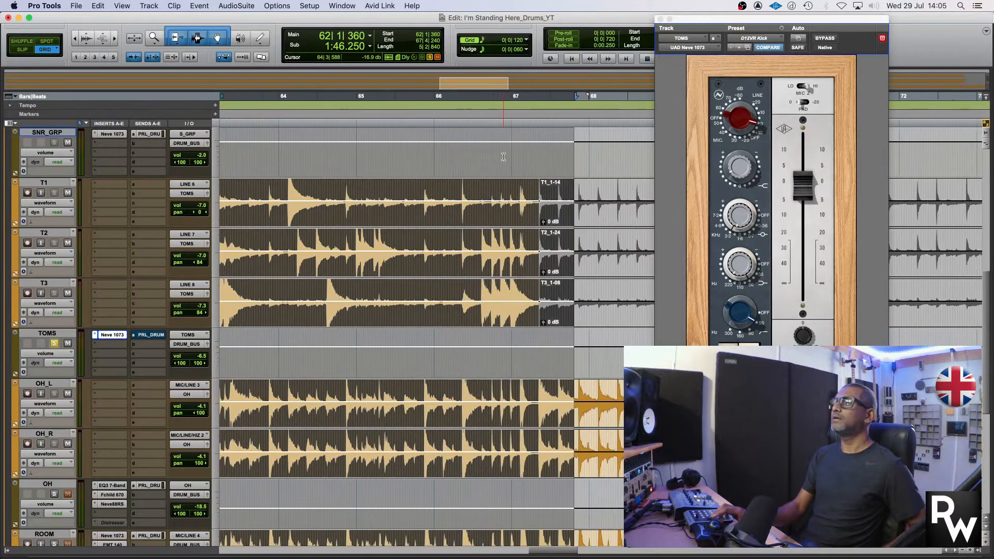
pyautogui.moveTo(579, 100); pyautogui.dragTo(541, 98)
pyautogui.hscroll(-5, 548, 202)
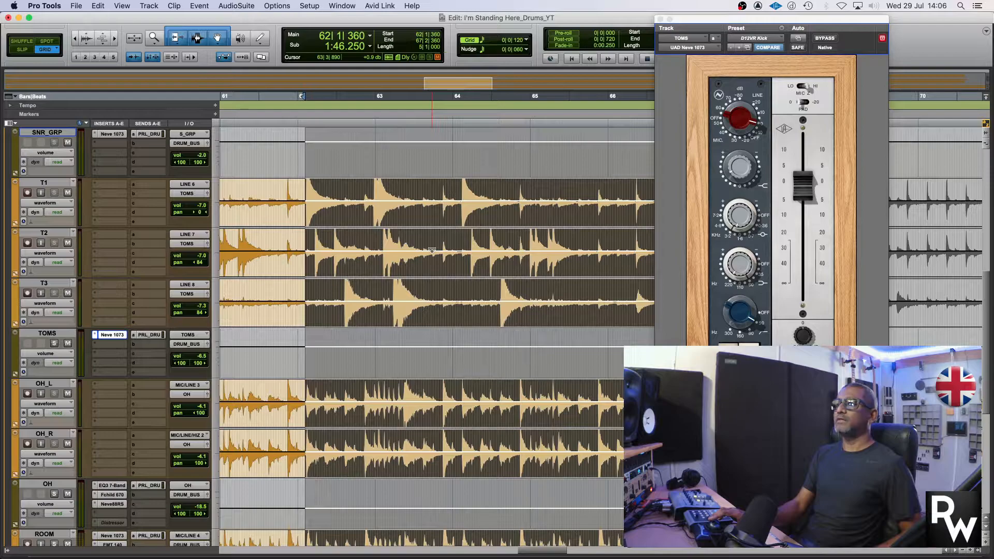
# Look through the drum tracks and buses and audition the selected fill in the full drum mix
pyautogui.scroll(-5, 321, 279)
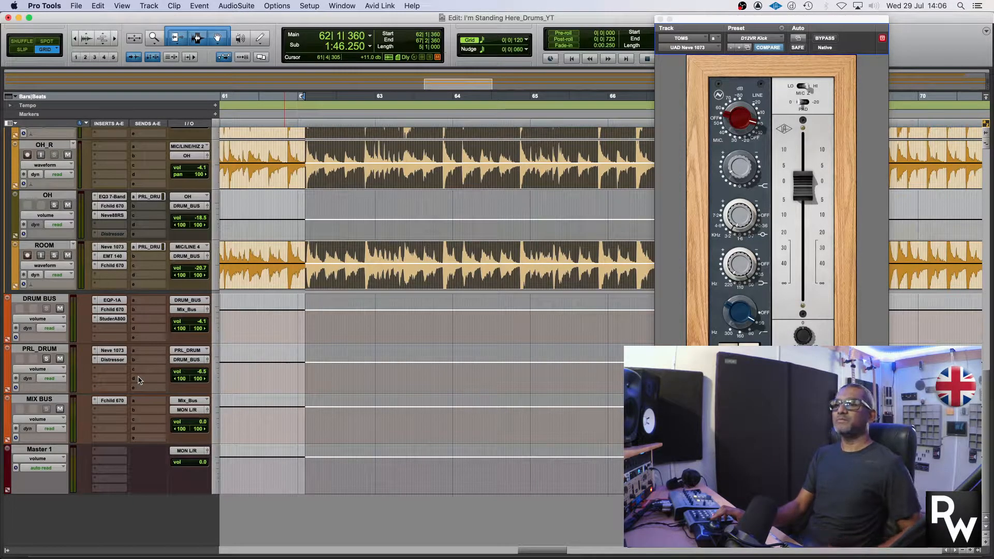
pyautogui.scroll(5, 139, 379)
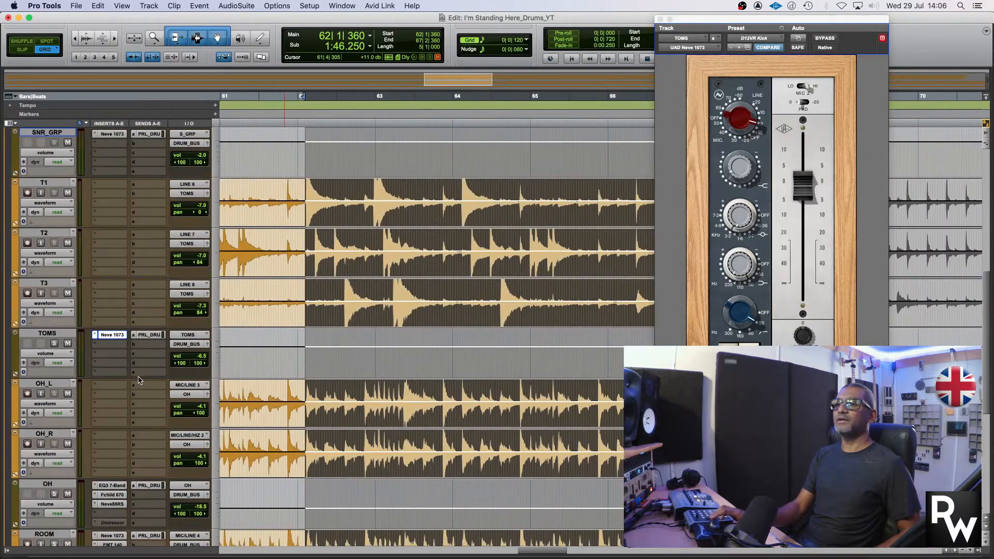
pyautogui.scroll(-3, 138, 379)
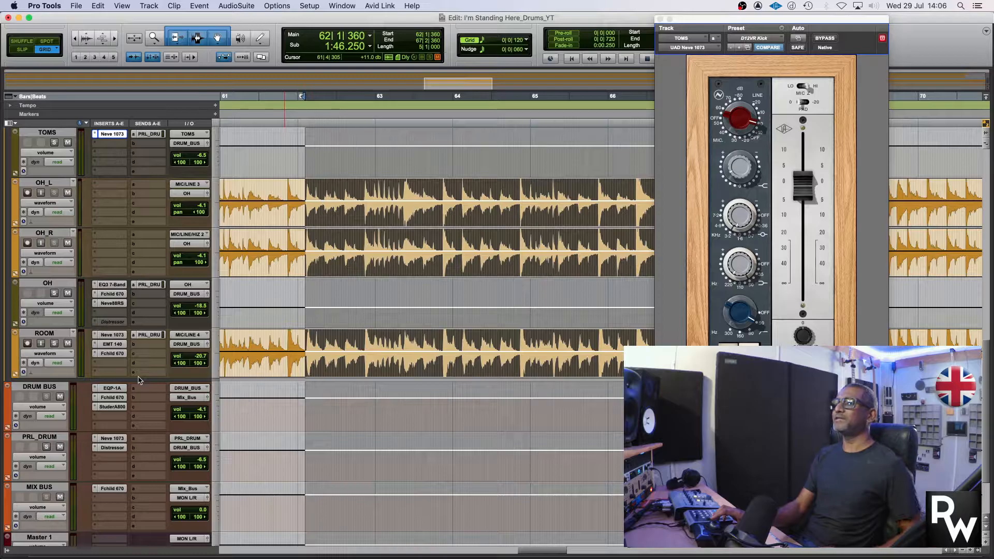
pyautogui.scroll(6, 413, 351)
pyautogui.scroll(5, 413, 351)
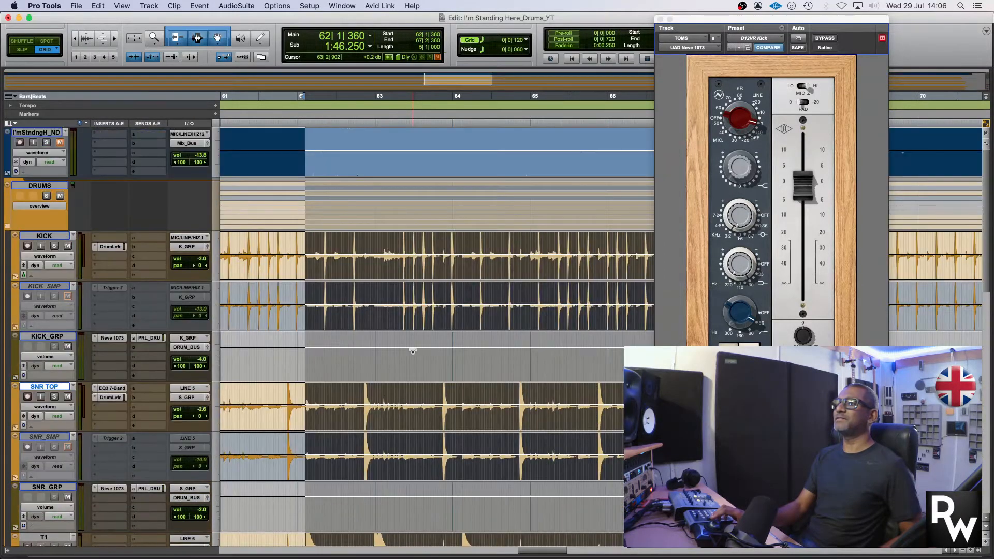
pyautogui.scroll(-1, 413, 351)
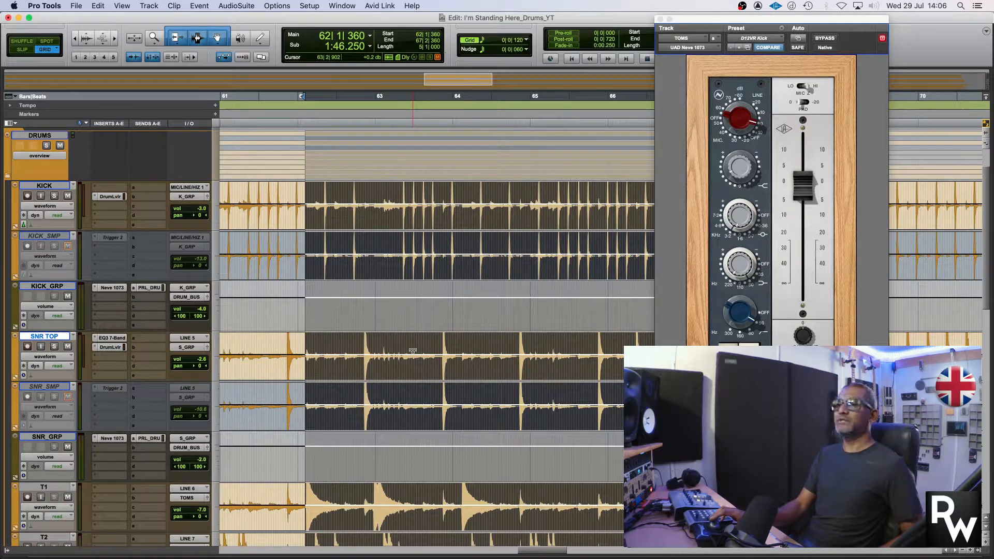
pyautogui.scroll(-2, 413, 351)
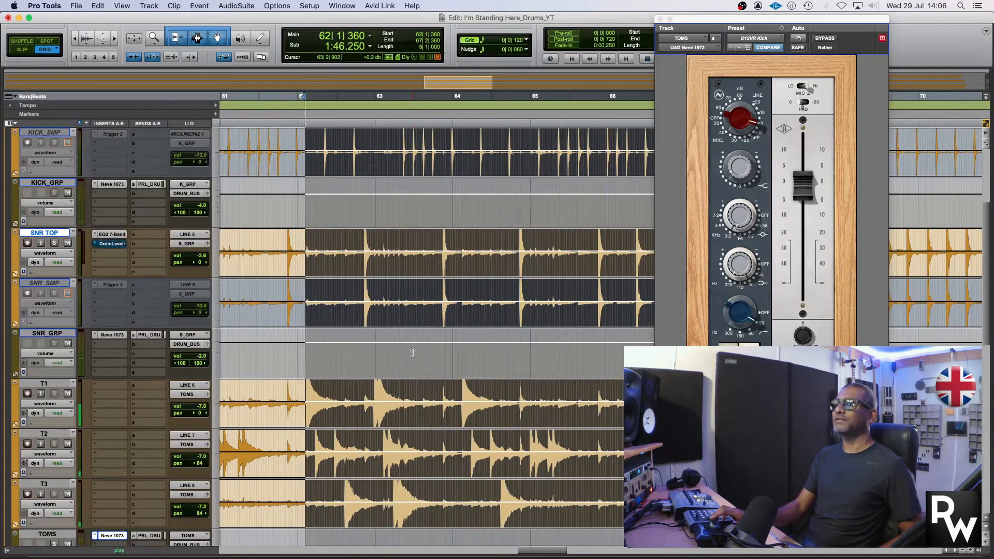
pyautogui.scroll(-4, 412, 353)
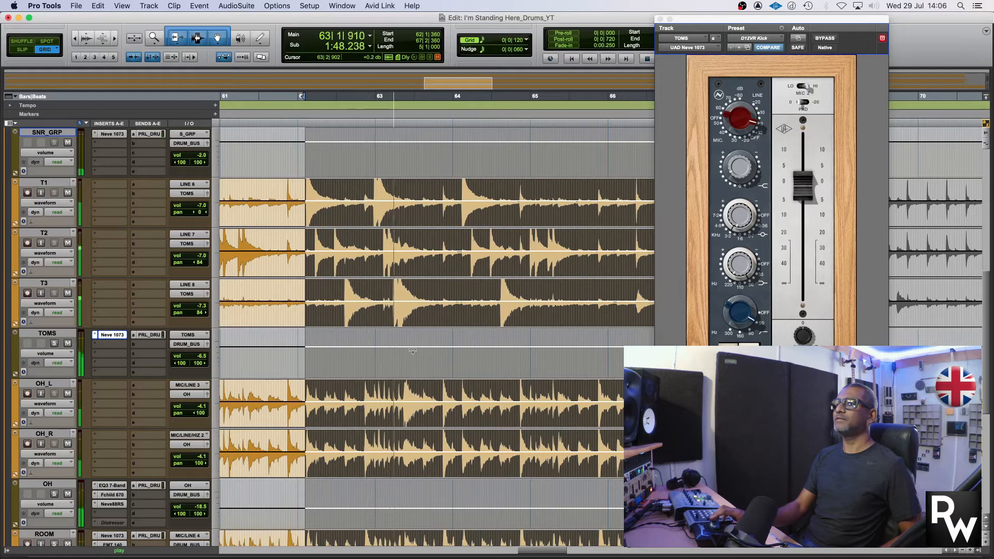
pyautogui.scroll(-1, 413, 352)
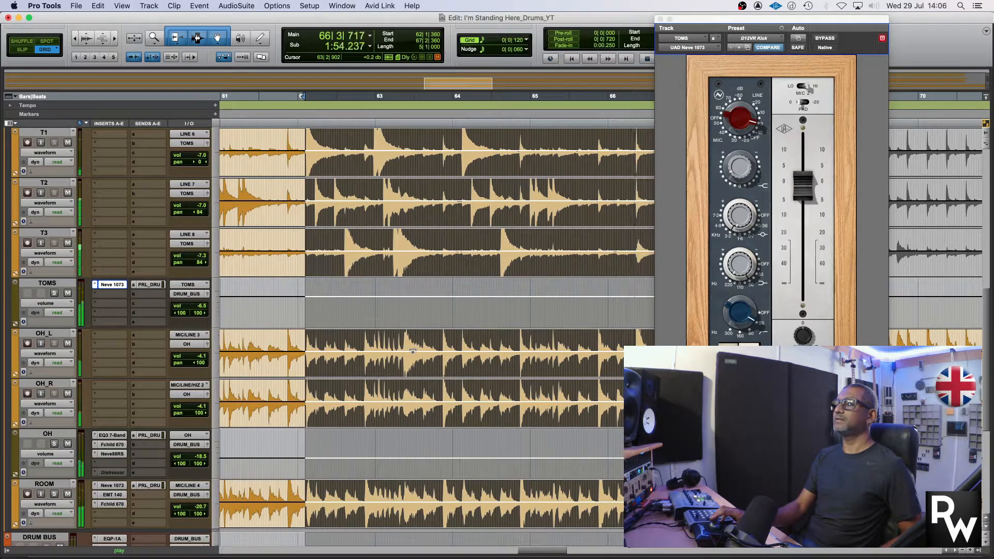
pyautogui.press('space')
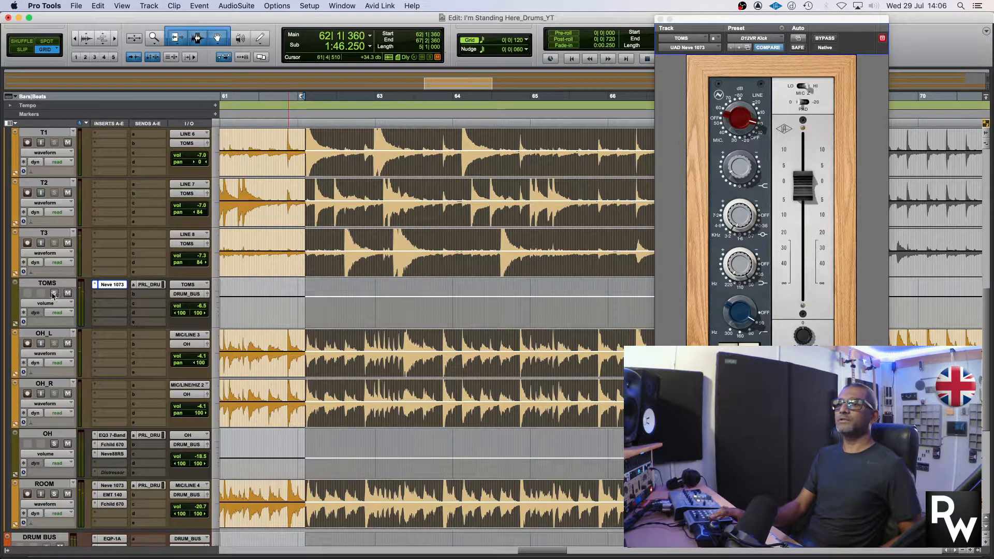
# Solo the TOMS group track
pyautogui.click(52, 295)
pyautogui.scroll(3, 291, 263)
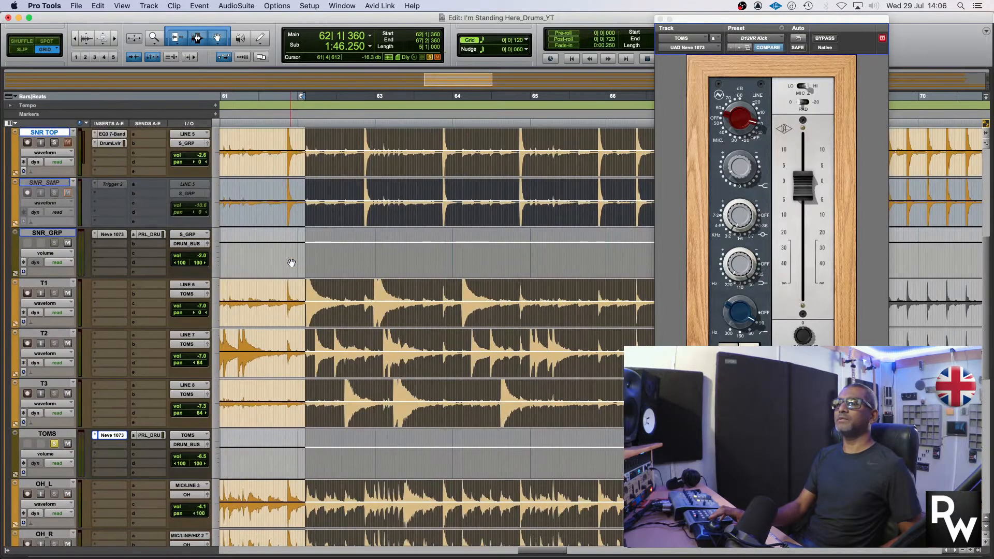
pyautogui.scroll(-1, 291, 263)
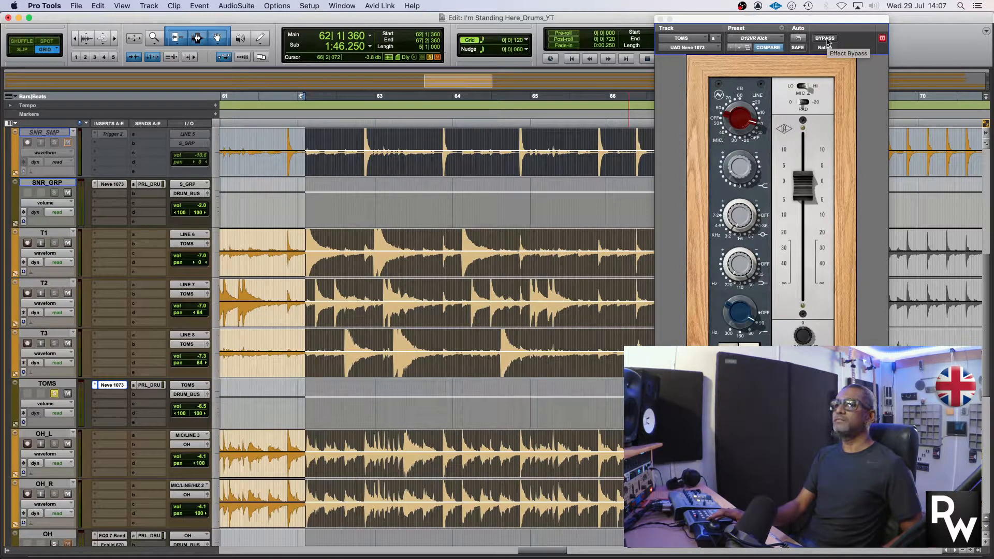
# Compare the soloed toms with and without the Neve 1073 by toggling its bypass while playing the fill
pyautogui.press('space')
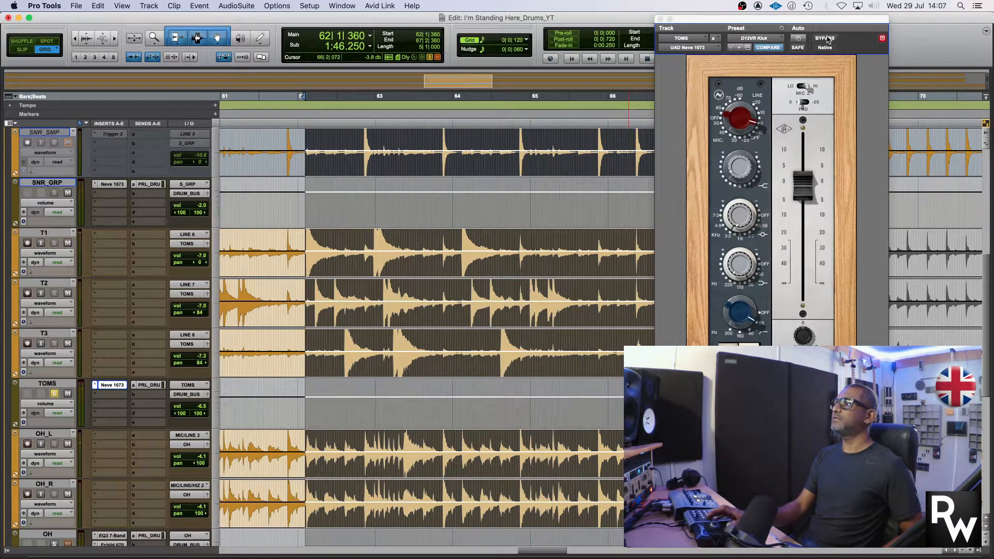
pyautogui.click(825, 39)
pyautogui.press('space')
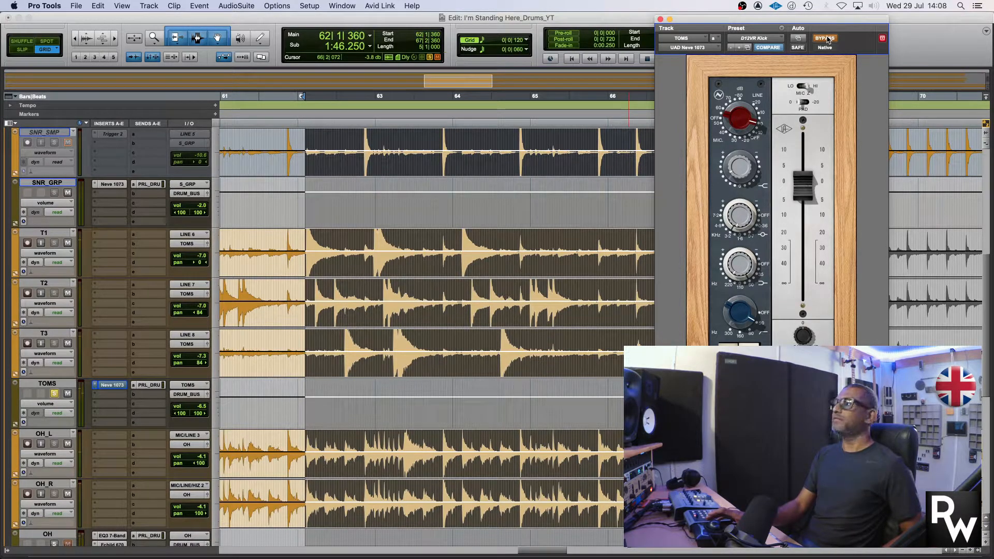
pyautogui.click(825, 39)
pyautogui.press('space')
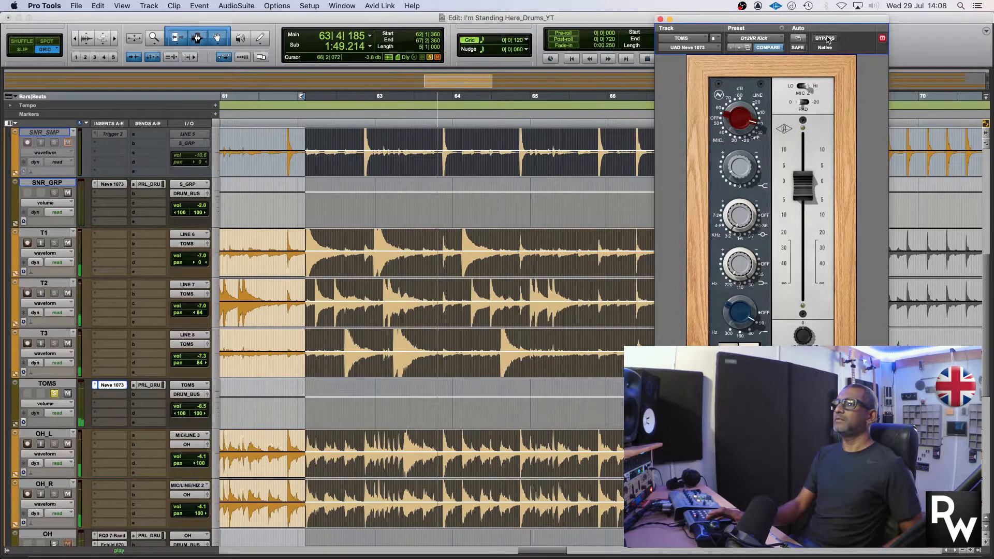
pyautogui.click(827, 39)
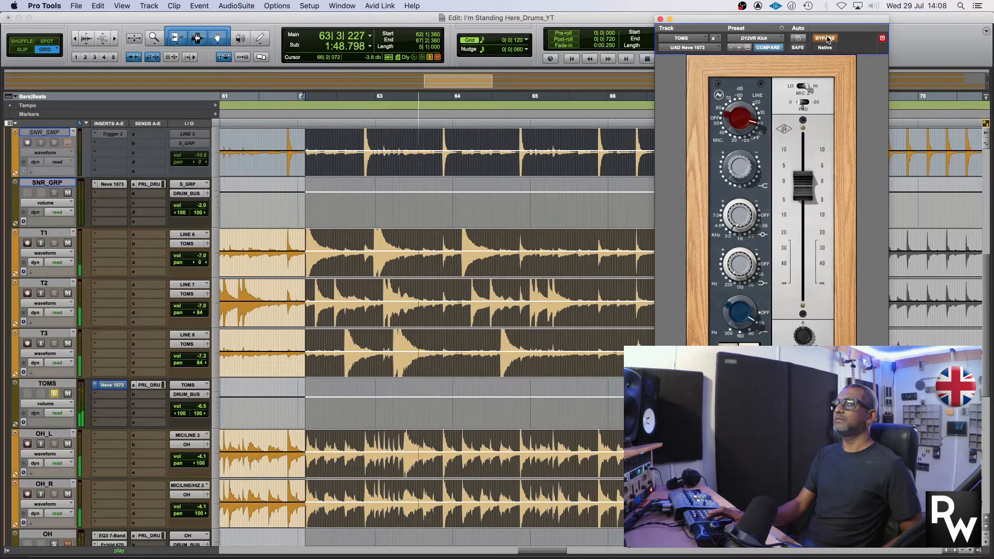
pyautogui.click(827, 39)
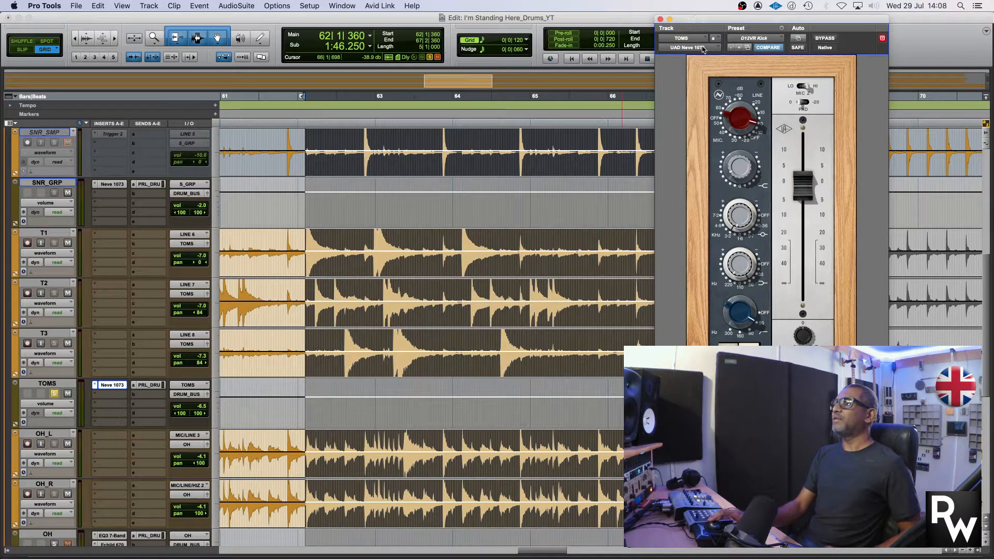
# Move the Neve 1073 window so its entire high-pass section is visible and briefly play the selected fill
pyautogui.moveTo(736, 22); pyautogui.dragTo(446, 25)
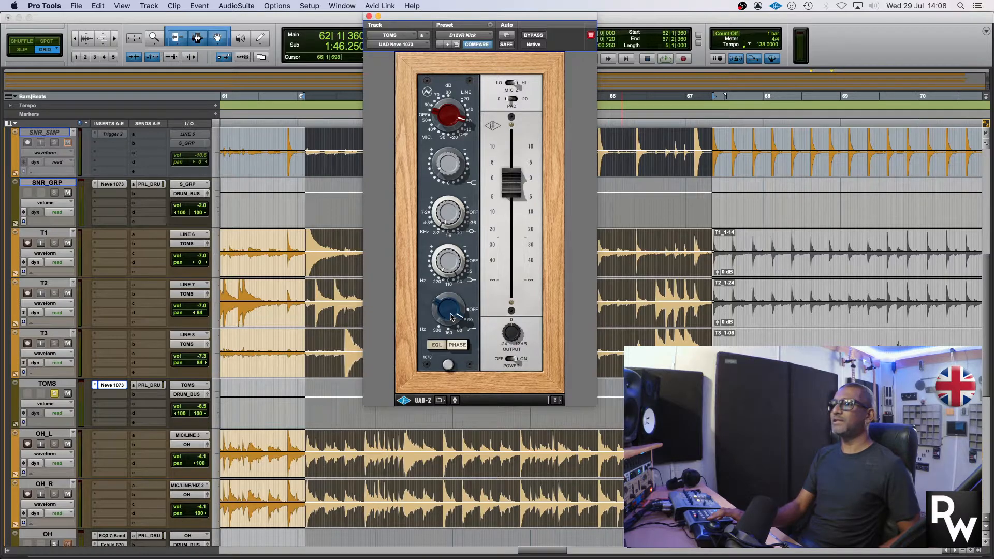
pyautogui.press('space')
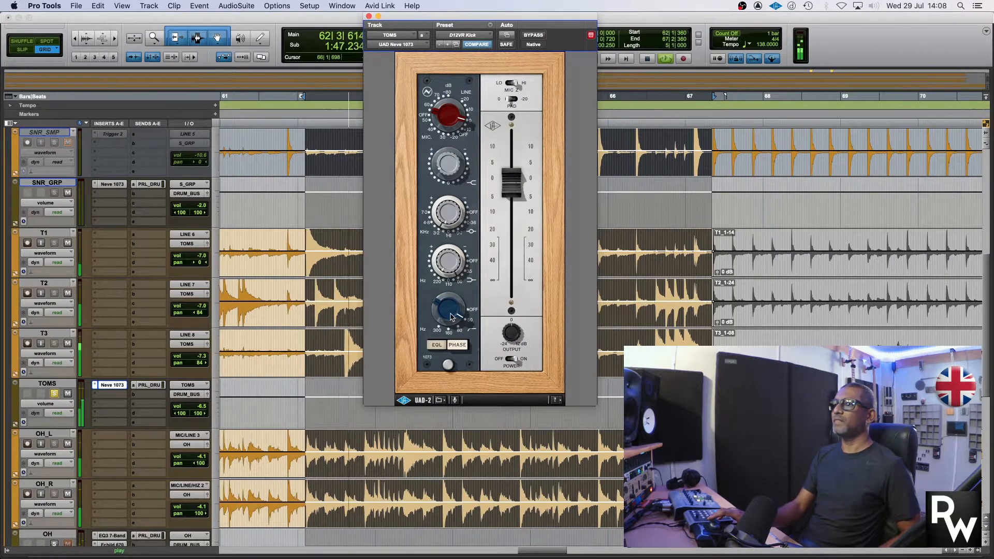
pyautogui.press('space')
# Try the Neve 1073 high-pass filter at 80 Hz and at 160 Hz, auditioning the tom fill with each setting
pyautogui.moveTo(452, 317); pyautogui.dragTo(457, 302)
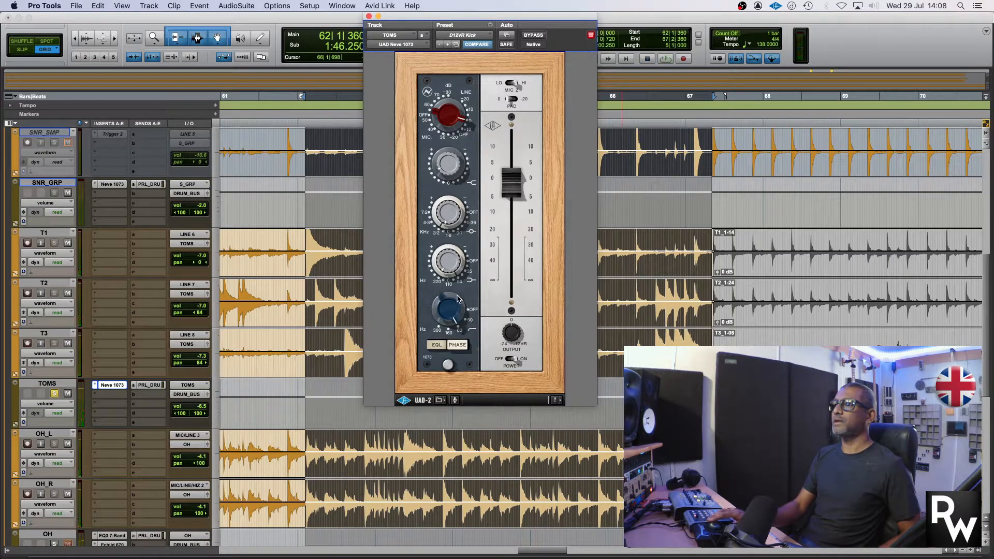
pyautogui.press('space')
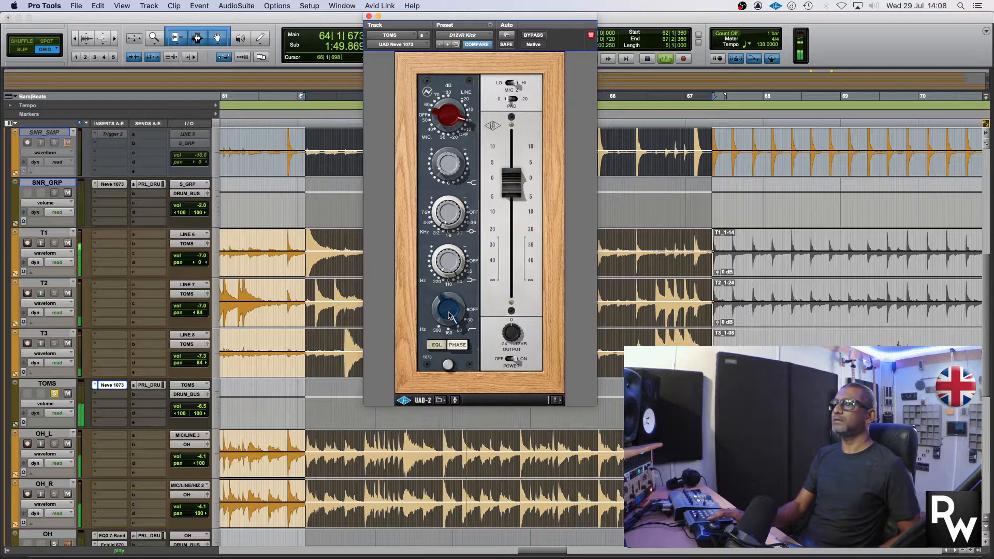
pyautogui.press('space')
pyautogui.moveTo(449, 314); pyautogui.dragTo(453, 304)
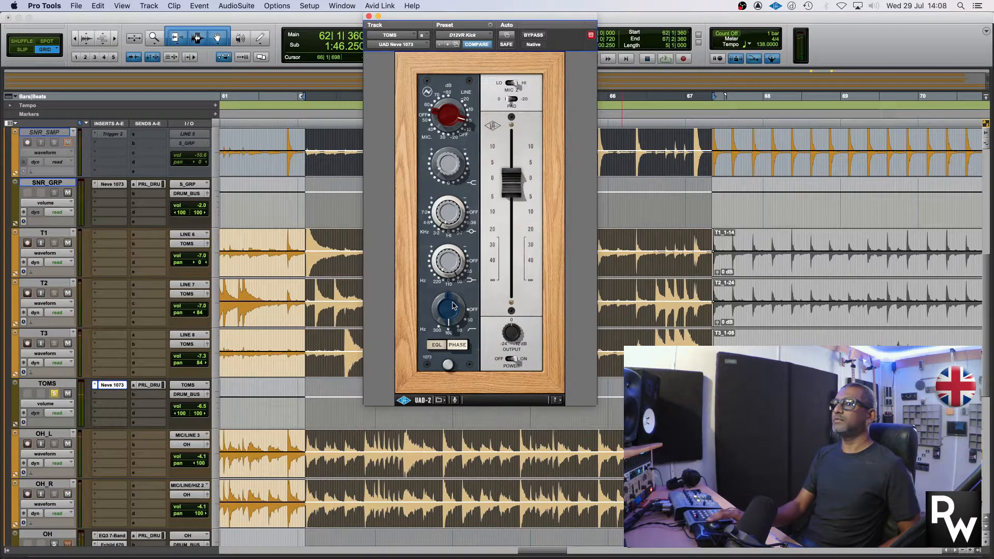
pyautogui.press('space')
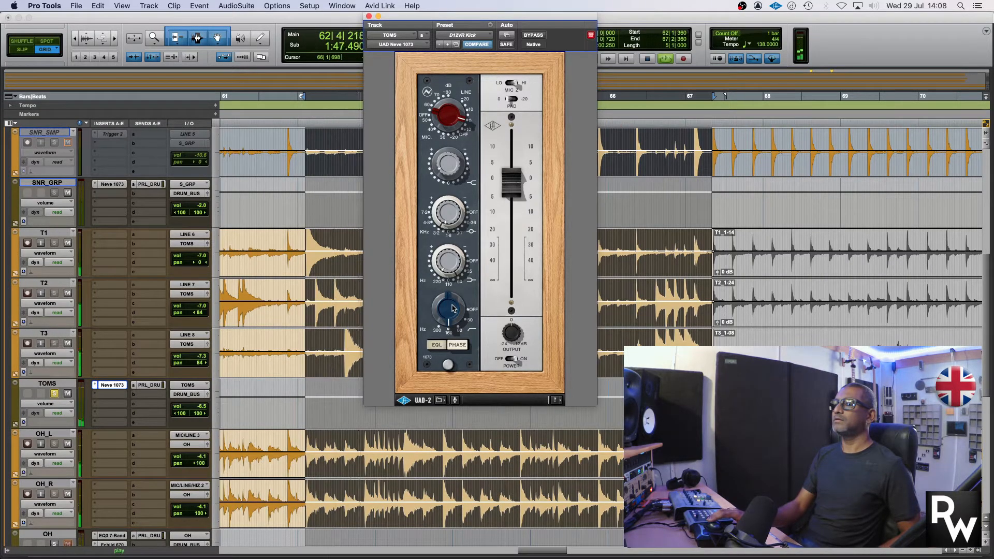
pyautogui.press('space')
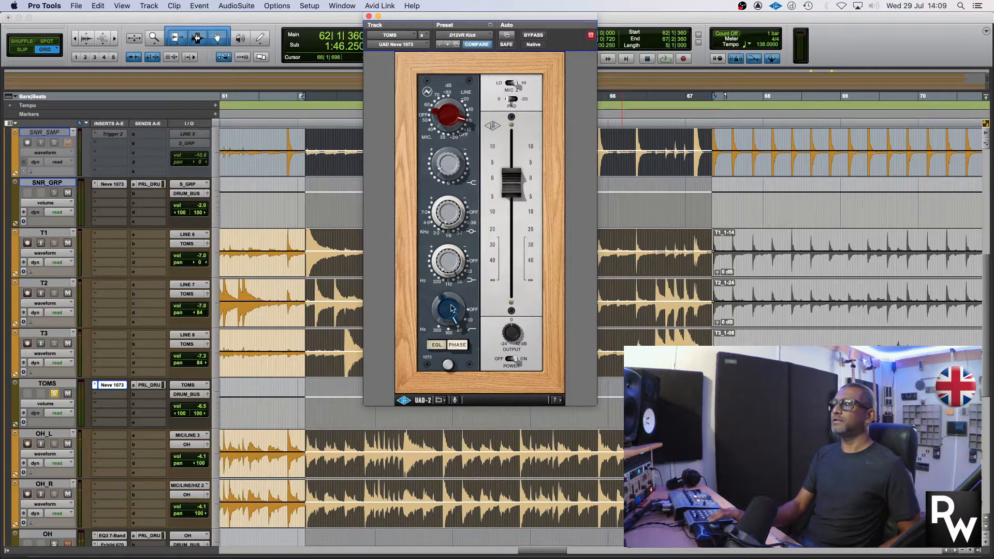
# Set the Neve 1073 high-pass filter to 50 Hz and audition the toms with it
pyautogui.moveTo(451, 308); pyautogui.dragTo(447, 324)
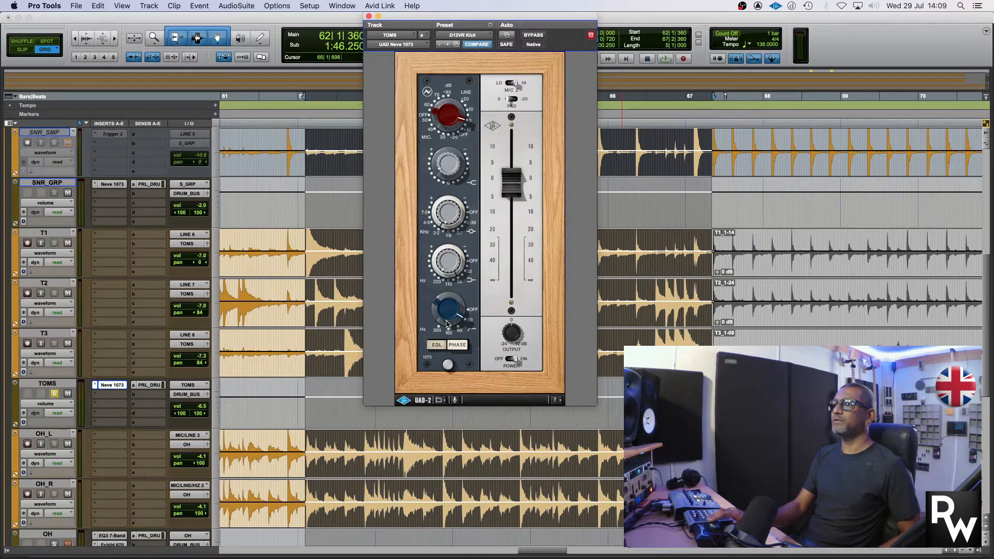
pyautogui.press('space')
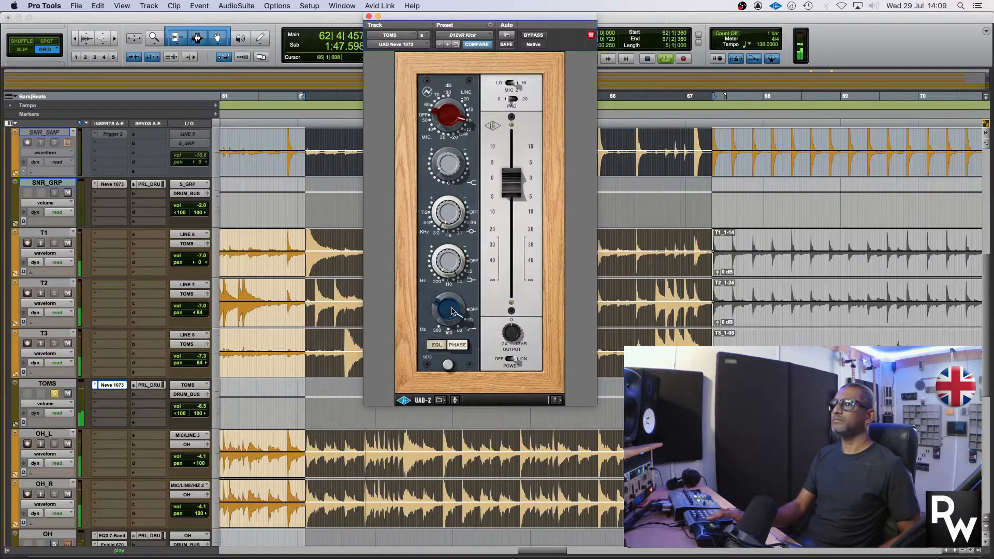
pyautogui.press('space')
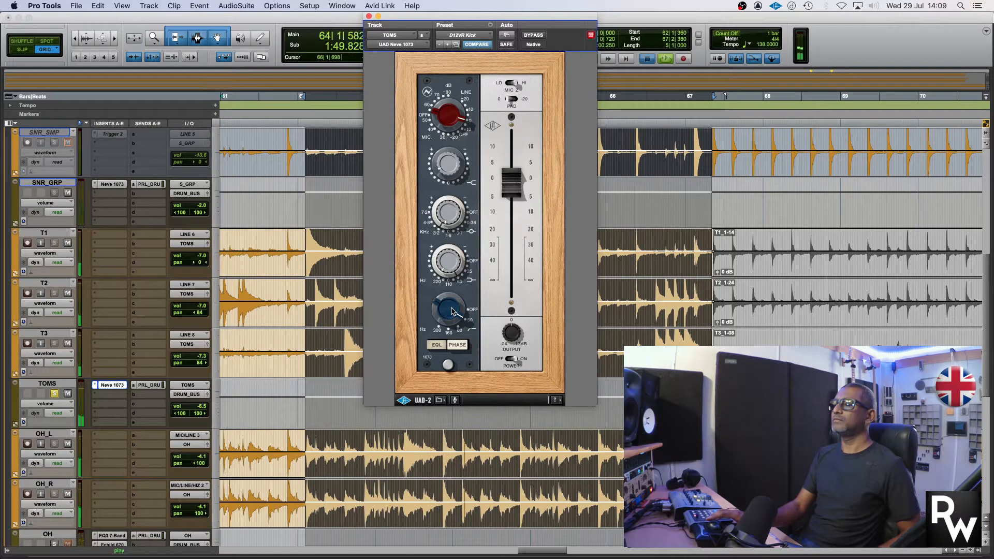
pyautogui.press('space')
pyautogui.press('space')
pyautogui.moveTo(449, 316); pyautogui.dragTo(463, 317)
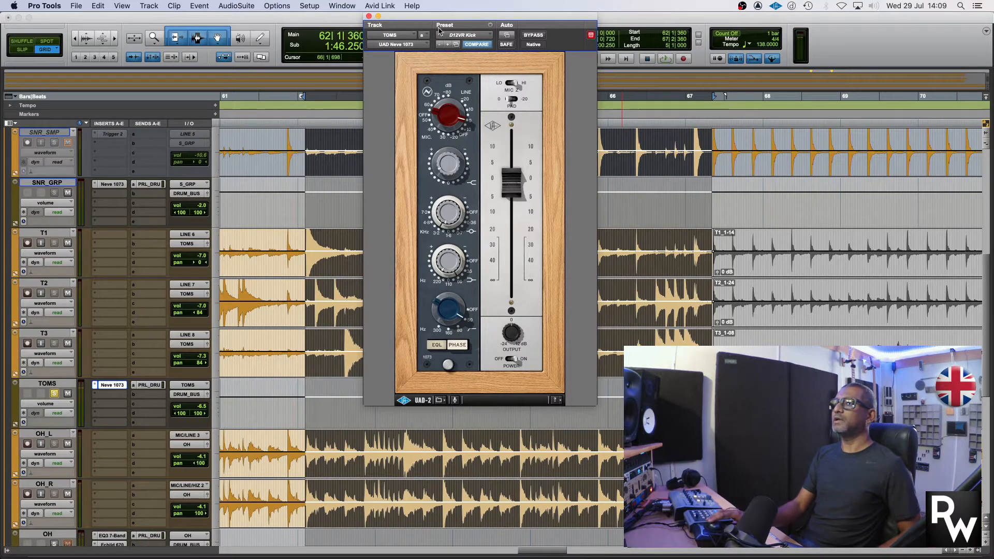
# Move the Neve 1073 window off the start of the fill and compare the toms with the plug-in bypassed and active
pyautogui.moveTo(437, 19)
pyautogui.mouseDown()
pyautogui.moveTo(592, 21)
pyautogui.moveTo(502, 33)
pyautogui.moveTo(447, 19)
pyautogui.mouseUp()
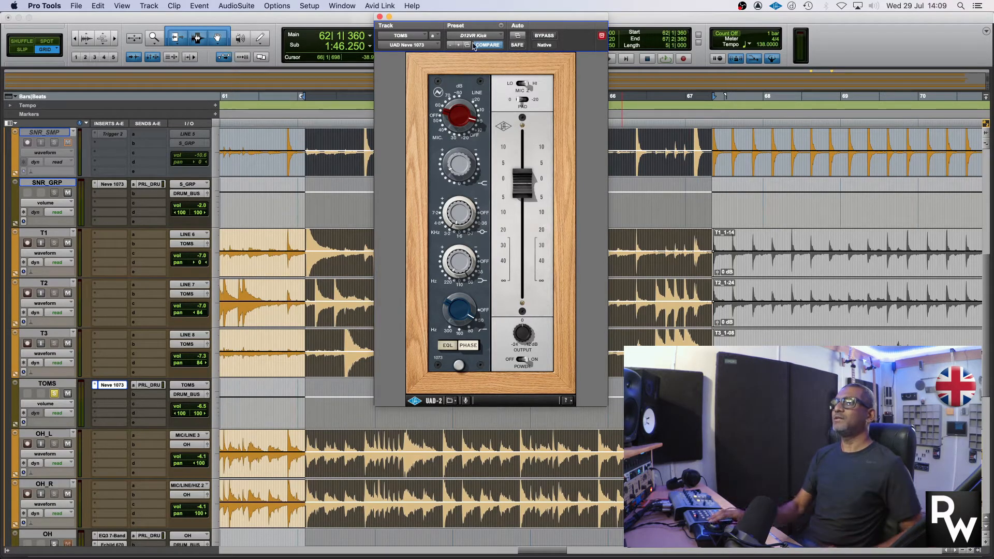
pyautogui.moveTo(473, 17); pyautogui.dragTo(638, 40)
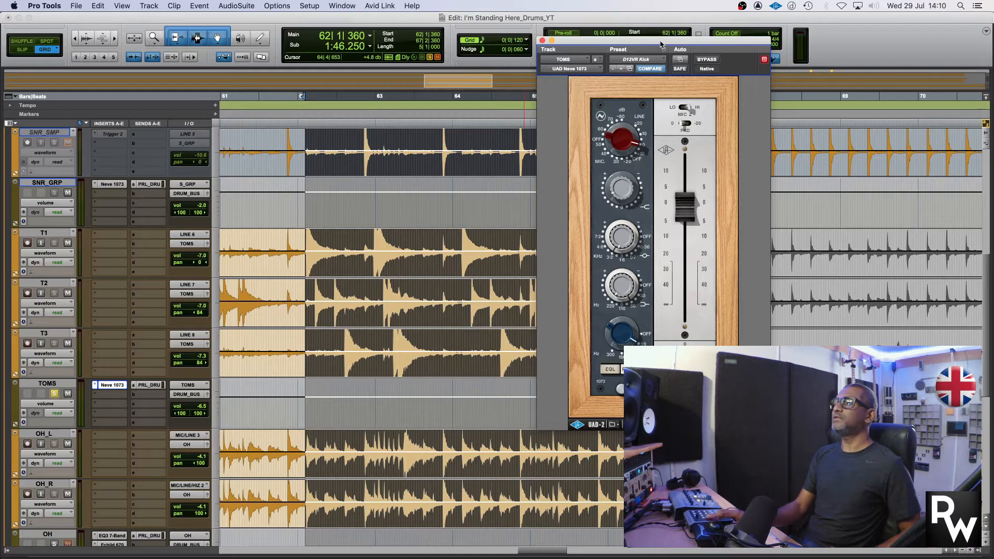
pyautogui.press('space')
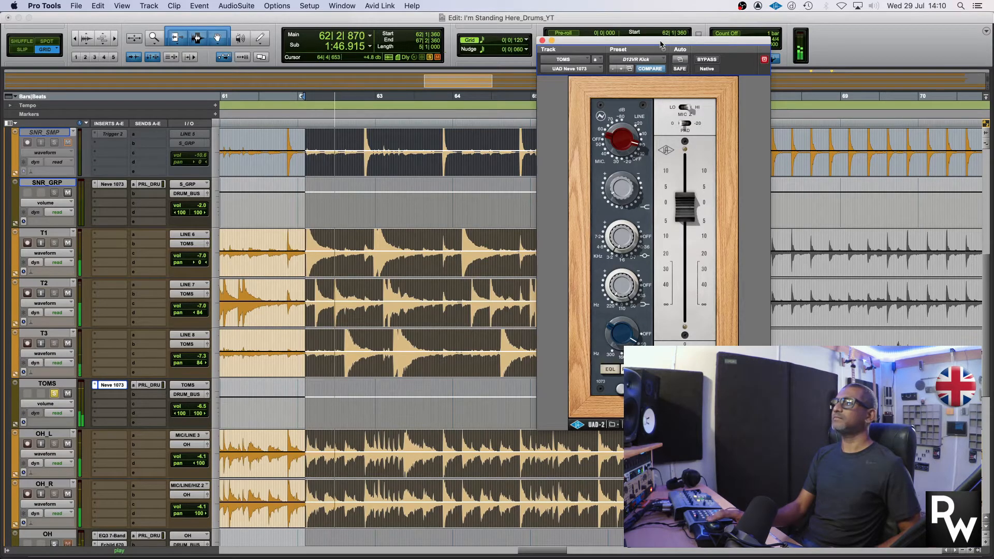
pyautogui.press('space')
pyautogui.press('space')
pyautogui.click(707, 59)
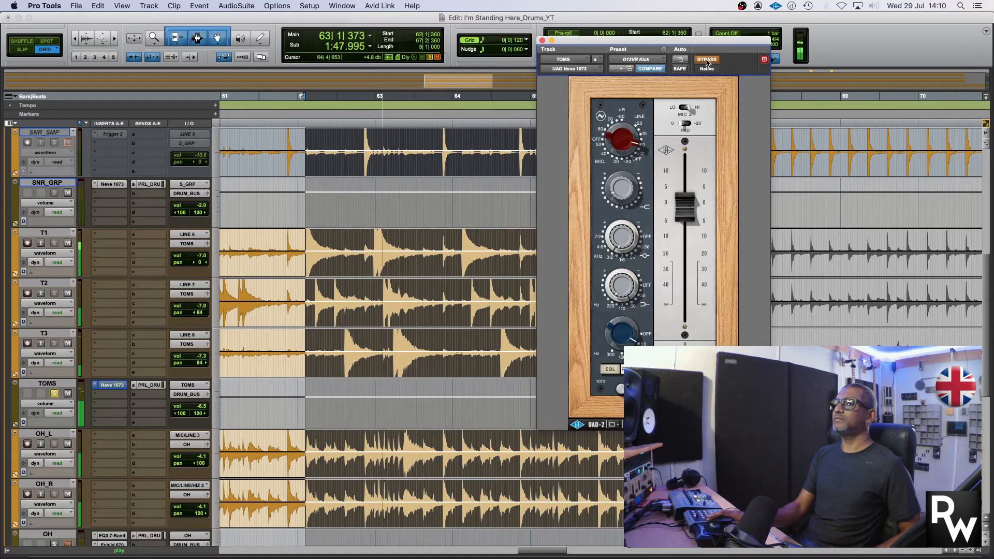
pyautogui.press('space')
pyautogui.click(707, 60)
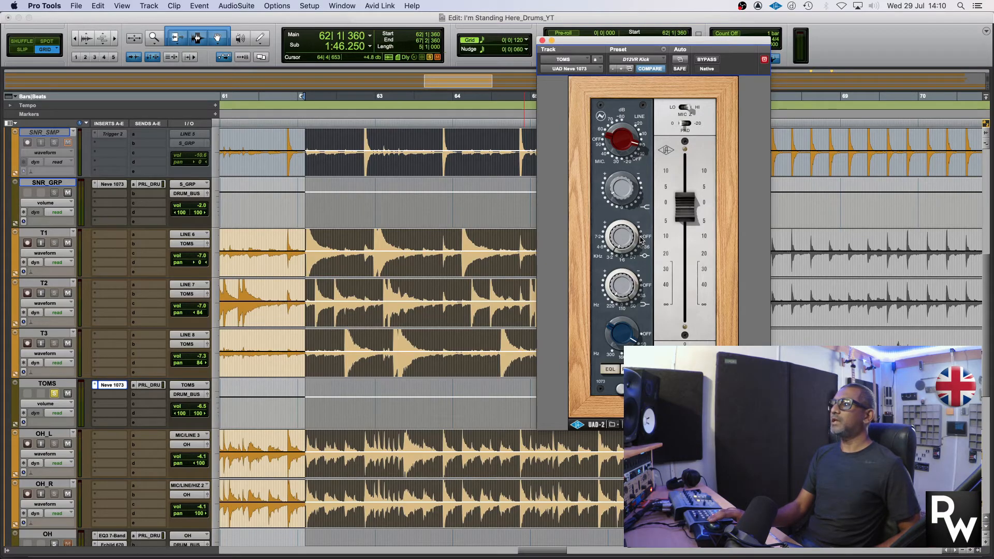
pyautogui.press('space')
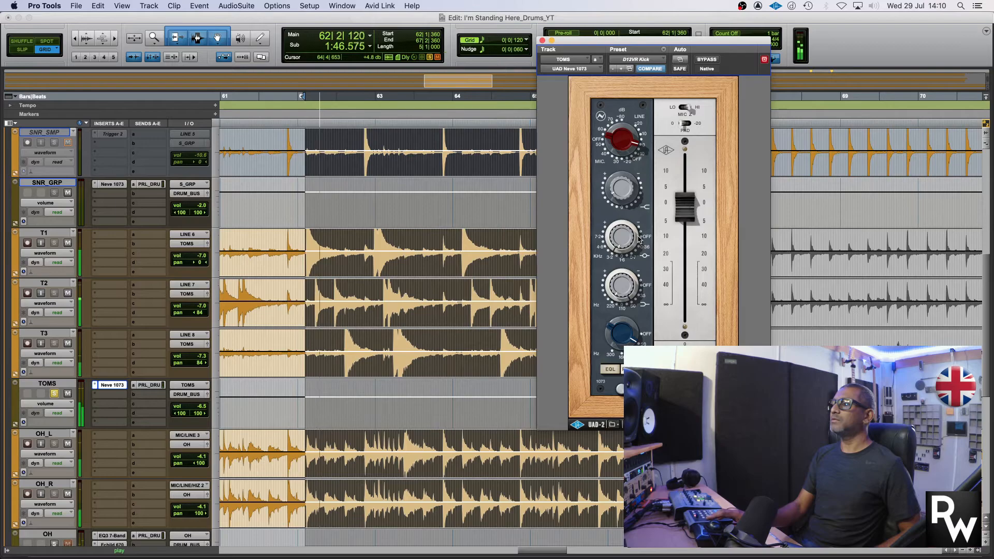